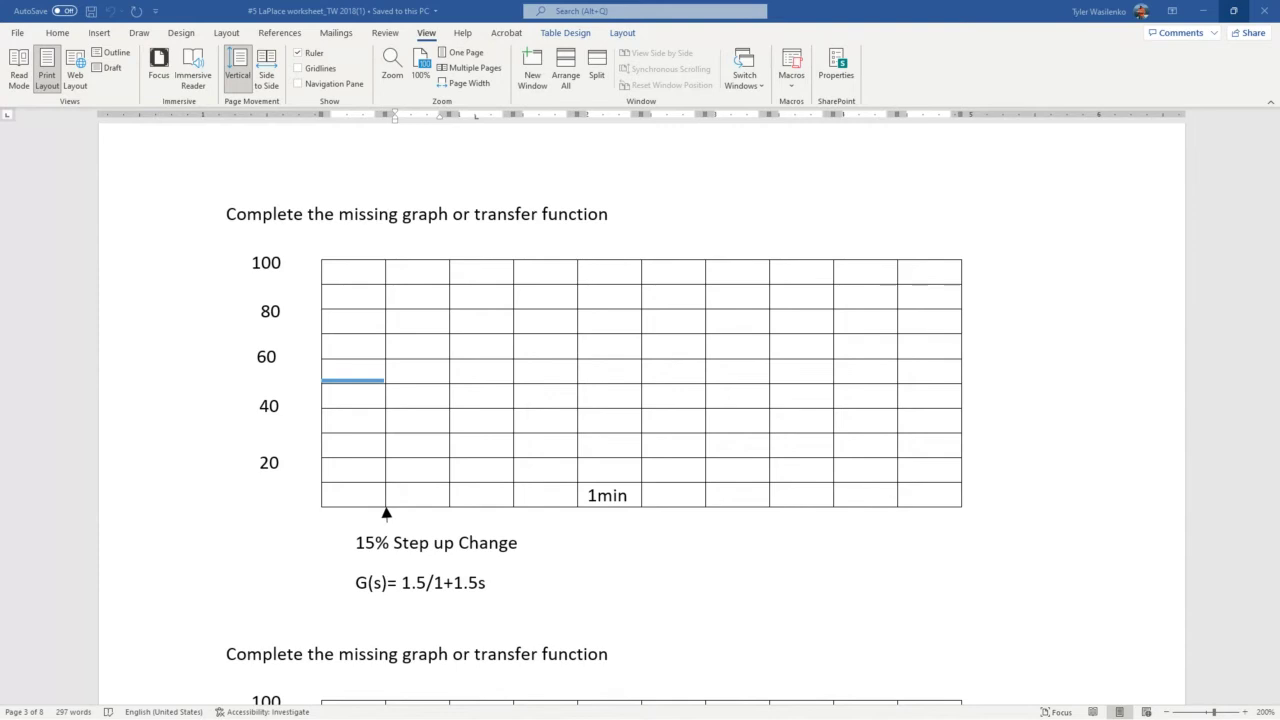
Handwrite FO beside the graph and sketch a rising line with a small set of axes.
mouse_move(1016, 533)
mouse_down()
mouse_move(1010, 574)
mouse_move(1056, 526)
mouse_move(1040, 553)
mouse_move(1080, 556)
mouse_move(1060, 541)
mouse_up()
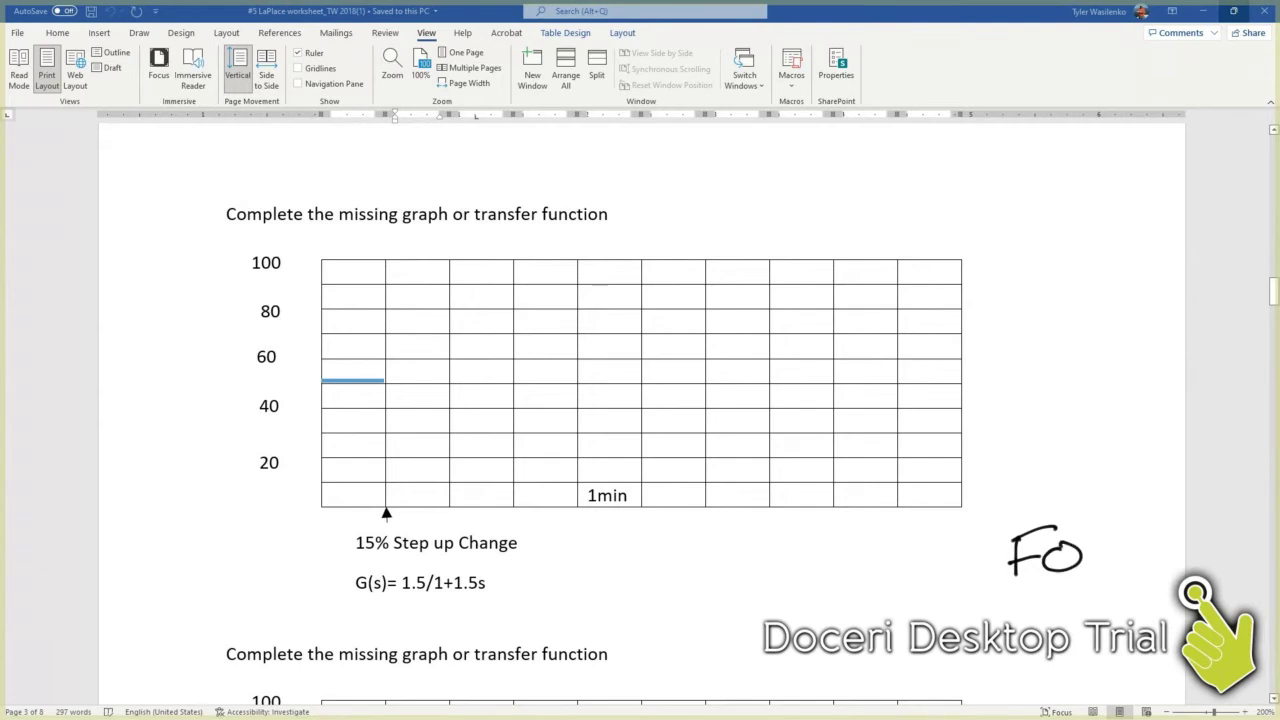
mouse_move(880, 662)
mouse_down()
mouse_move(984, 660)
mouse_move(1002, 618)
mouse_move(1077, 606)
mouse_up()
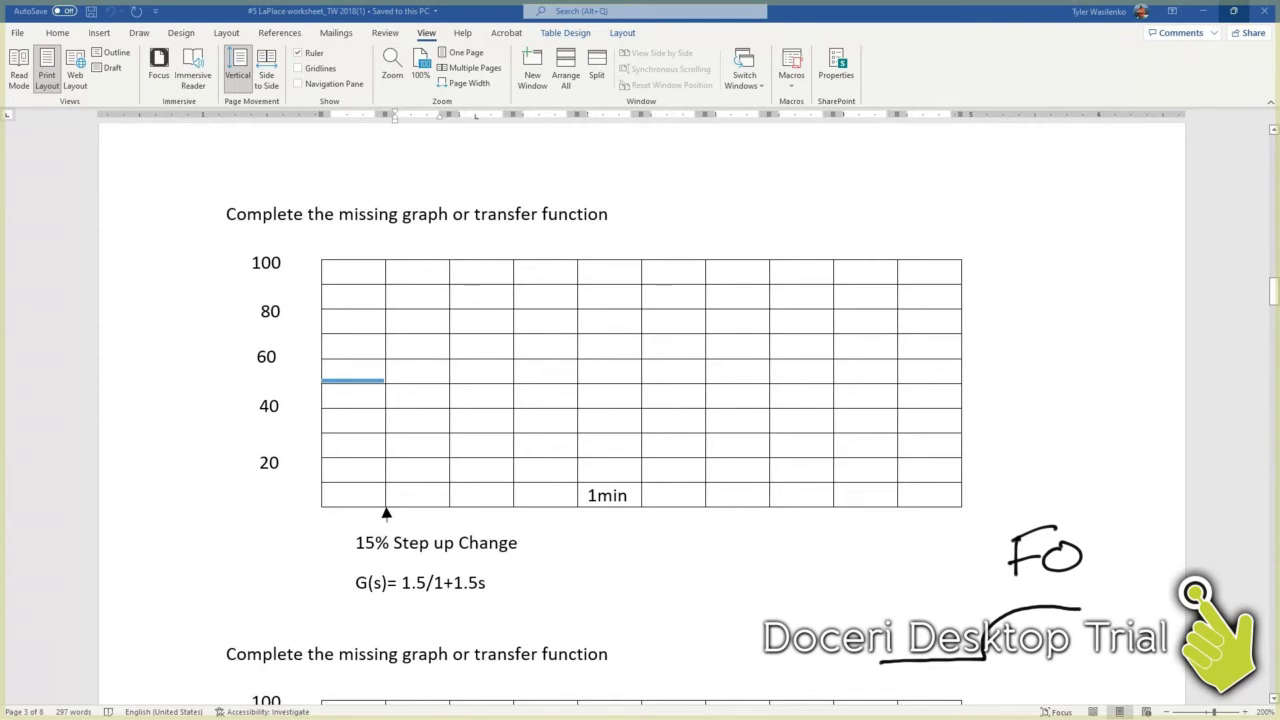
drag(775, 522, 771, 628)
drag(910, 494, 1057, 491)
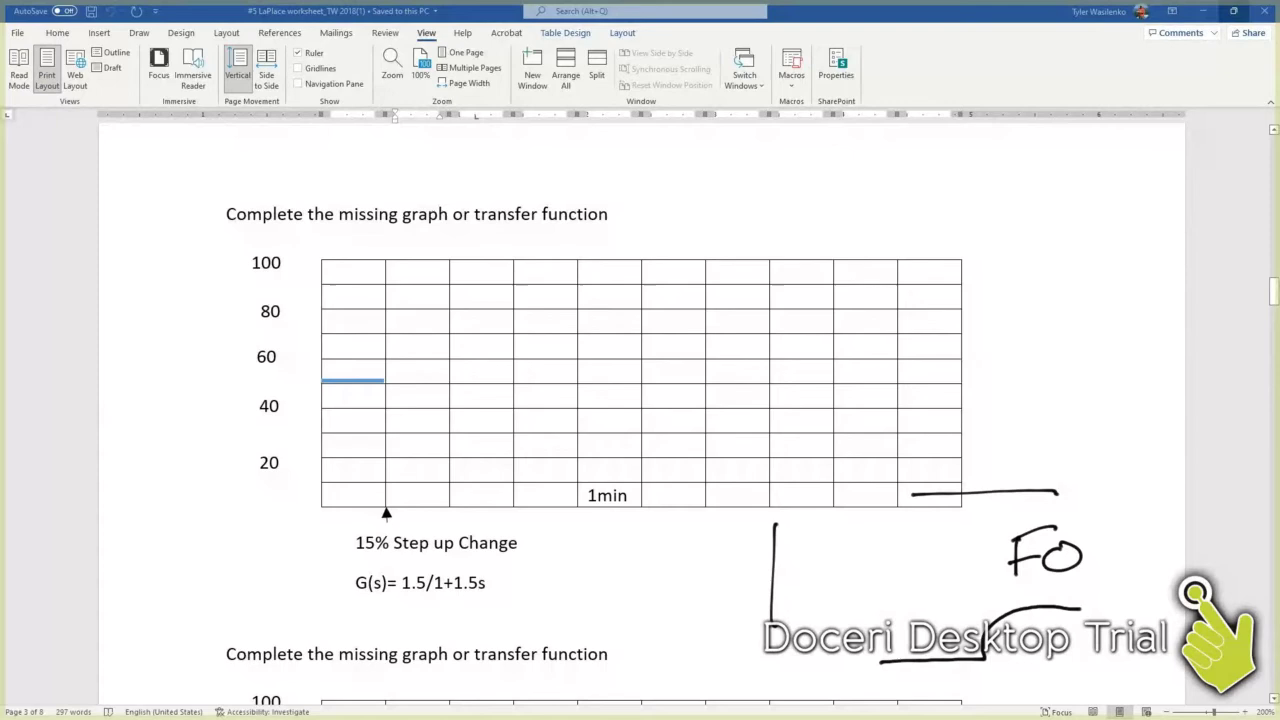
Underline the gain 1.5 and the 15% step, then write Δ 1.5x15=22.5 at top right.
drag(398, 594, 418, 600)
mouse_move(954, 191)
mouse_down()
mouse_move(947, 221)
mouse_move(979, 203)
mouse_move(980, 216)
mouse_move(1010, 213)
mouse_up()
click(967, 214)
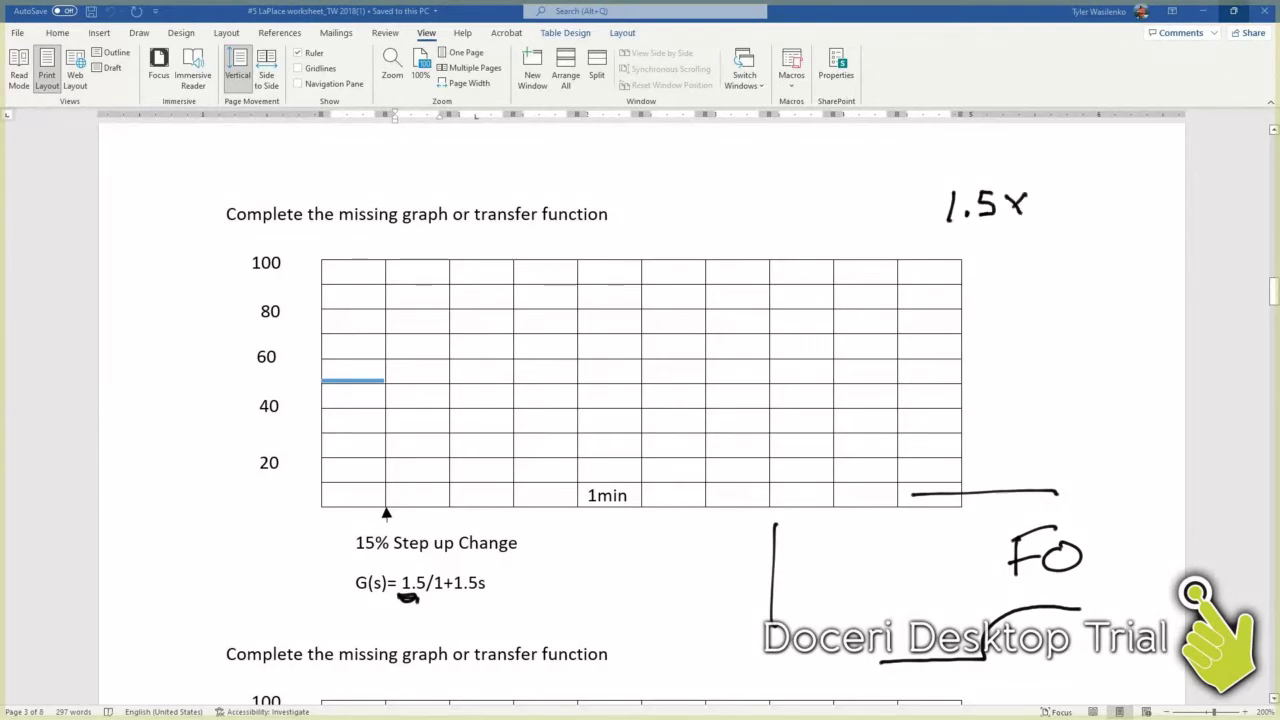
drag(348, 561, 398, 553)
mouse_move(1045, 189)
mouse_down()
mouse_move(1038, 218)
mouse_move(1084, 185)
mouse_up()
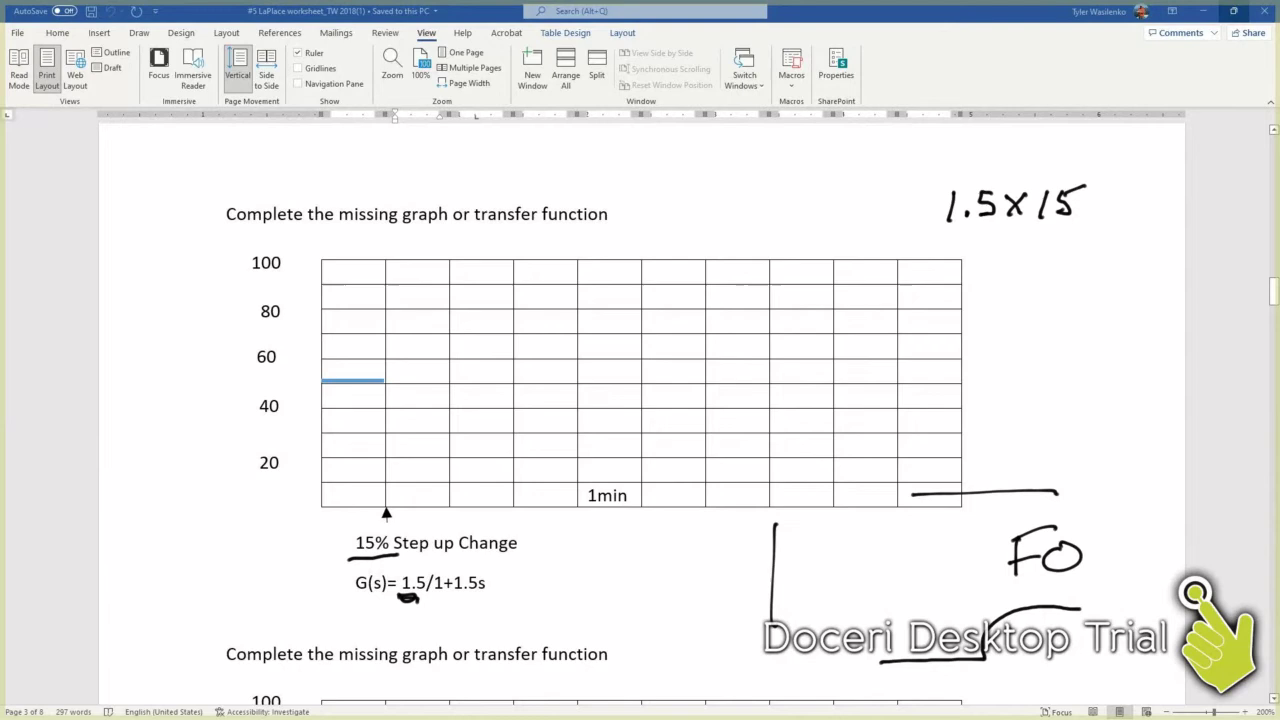
drag(1088, 198, 1144, 209)
mouse_move(1146, 186)
mouse_down()
mouse_move(1160, 209)
mouse_move(1180, 208)
mouse_move(1200, 182)
mouse_up()
click(1168, 204)
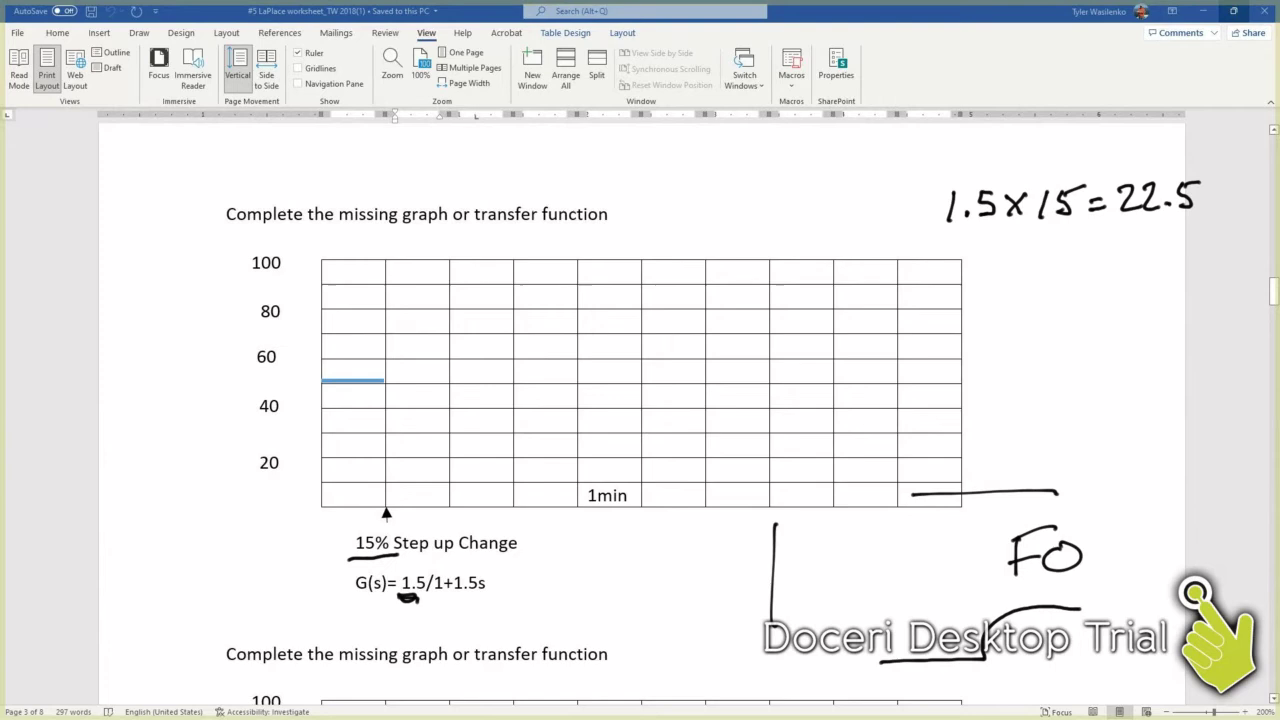
mouse_move(888, 216)
mouse_down()
mouse_move(904, 172)
mouse_move(888, 214)
mouse_up()
Write the final-value sum 50+22.5 with the result 72.5 below it.
mouse_move(1018, 262)
mouse_down()
mouse_move(1016, 292)
mouse_move(1038, 260)
mouse_up()
mouse_move(1047, 262)
mouse_down()
mouse_move(1050, 286)
mouse_move(1046, 262)
mouse_move(1079, 282)
mouse_up()
drag(1066, 271, 1120, 276)
drag(1118, 258, 1142, 268)
mouse_move(1150, 262)
mouse_down()
mouse_move(1166, 270)
mouse_move(1178, 248)
mouse_move(1204, 252)
mouse_up()
drag(1188, 262, 1204, 260)
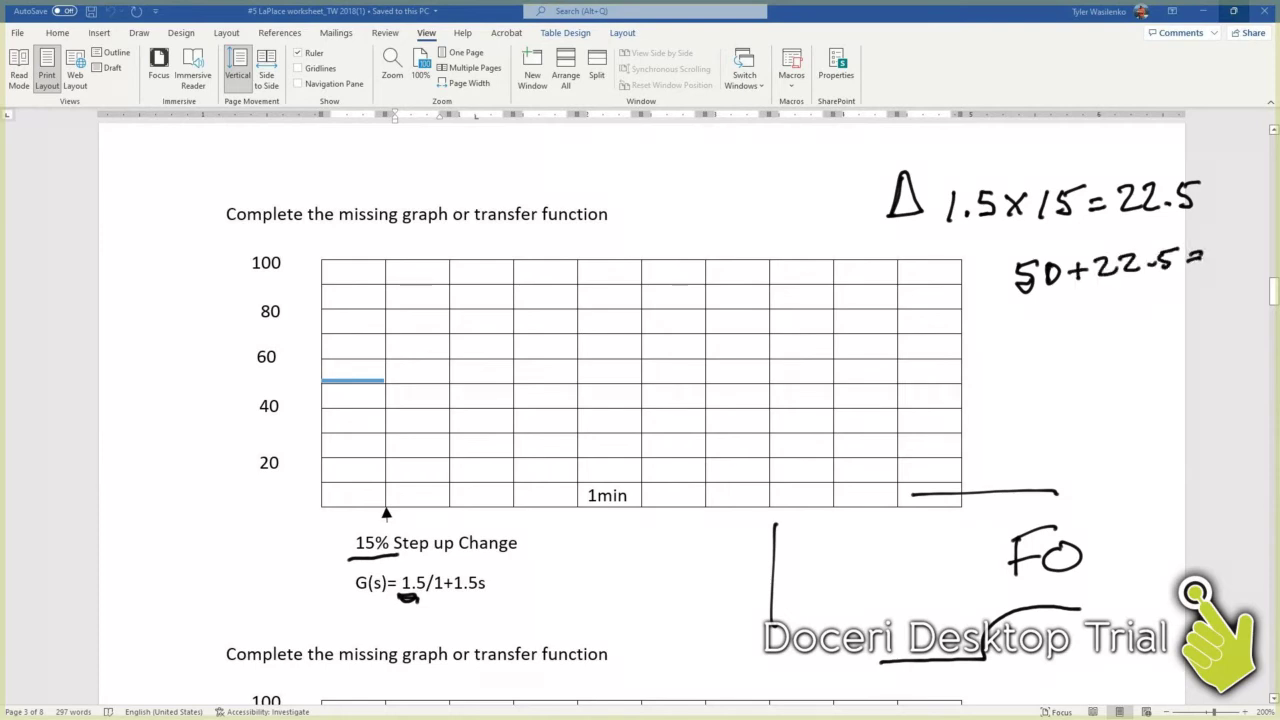
mouse_move(1072, 302)
mouse_down()
mouse_move(1084, 322)
mouse_move(1150, 320)
mouse_move(1166, 298)
mouse_move(1184, 314)
mouse_up()
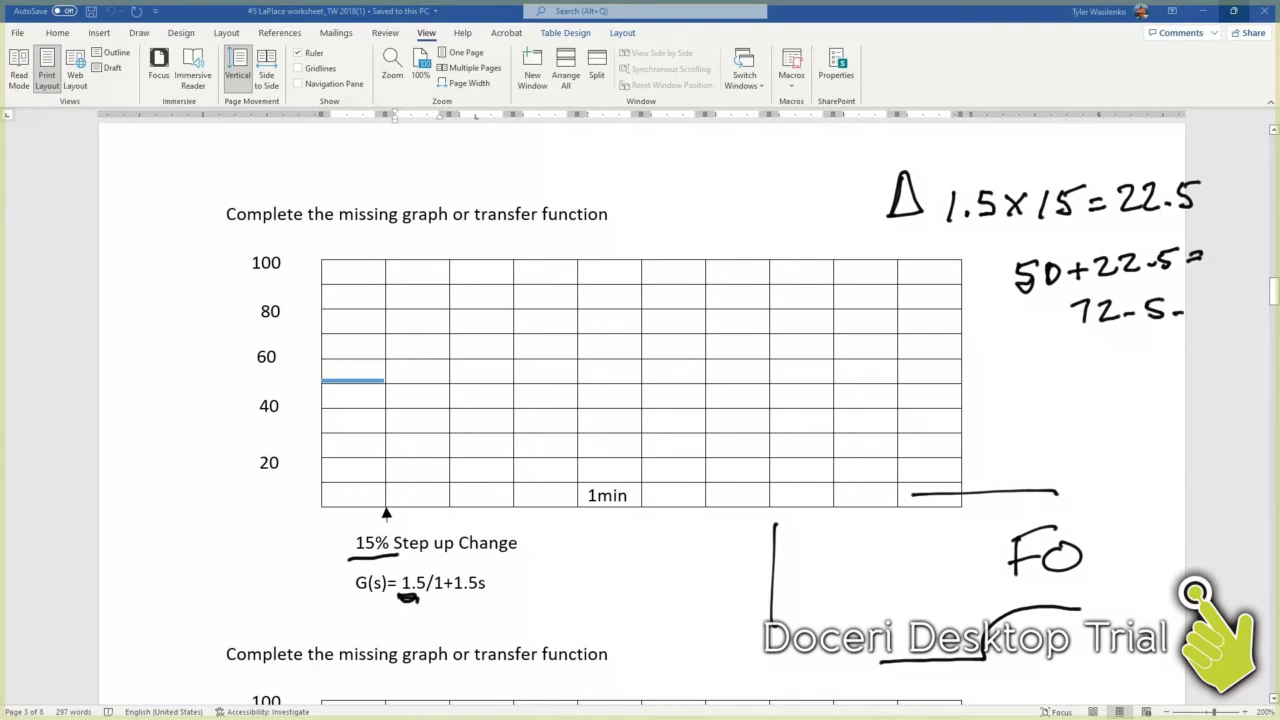
Dot two levels on the left axis and begin a dashed line at 72.5.
click(321, 359)
click(320, 334)
drag(320, 329, 336, 328)
drag(342, 328, 376, 329)
drag(388, 327, 428, 325)
drag(438, 323, 480, 328)
drag(494, 327, 541, 325)
Extend the dashed 72.5 line rightward to the grid's edge.
drag(552, 326, 677, 326)
drag(685, 325, 695, 325)
drag(700, 324, 748, 326)
drag(758, 326, 786, 327)
drag(790, 327, 800, 327)
drag(804, 327, 896, 325)
drag(900, 325, 962, 325)
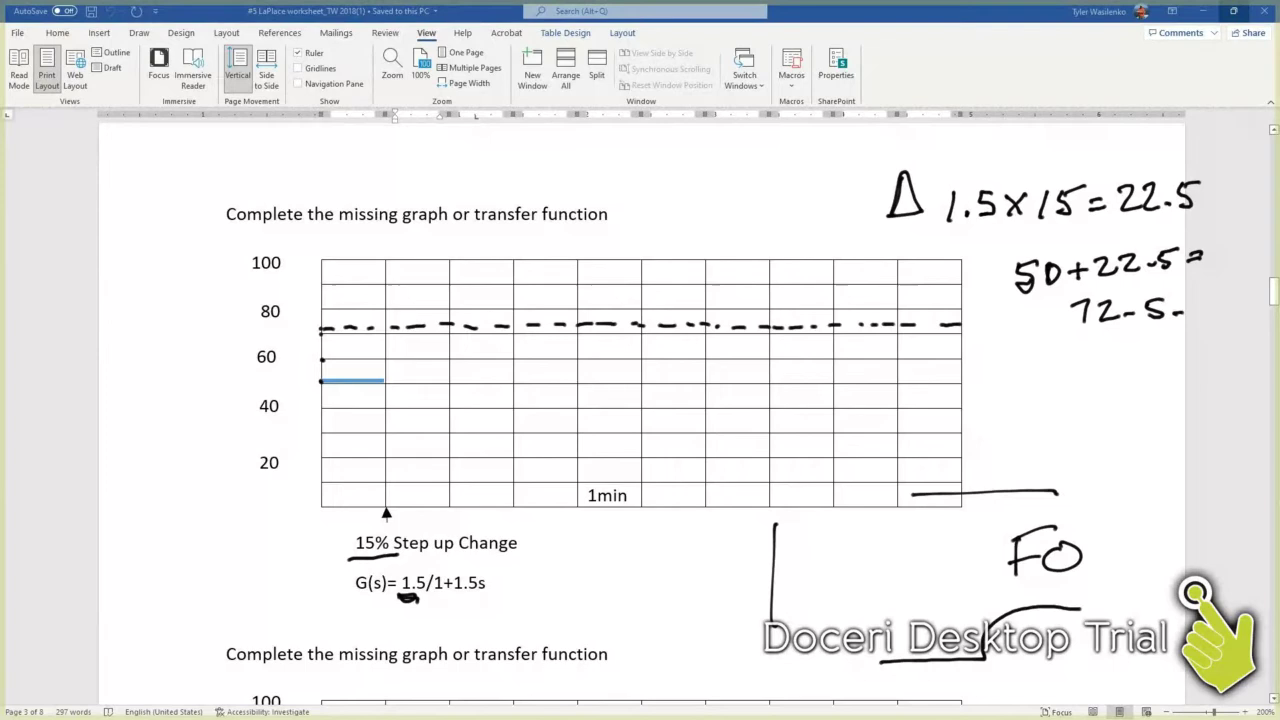
Write the time-constant working T₁ = .632x = 14.22%.
mouse_move(1008, 366)
mouse_down()
mouse_move(1008, 400)
mouse_move(1026, 362)
mouse_move(1025, 407)
mouse_move(1050, 381)
mouse_move(1052, 394)
mouse_up()
mouse_move(1098, 358)
mouse_down()
mouse_move(1090, 386)
mouse_move(1172, 382)
mouse_up()
mouse_move(1170, 362)
mouse_down()
mouse_move(1154, 385)
mouse_move(1212, 335)
mouse_move(1208, 286)
mouse_move(1198, 306)
mouse_move(1212, 310)
mouse_up()
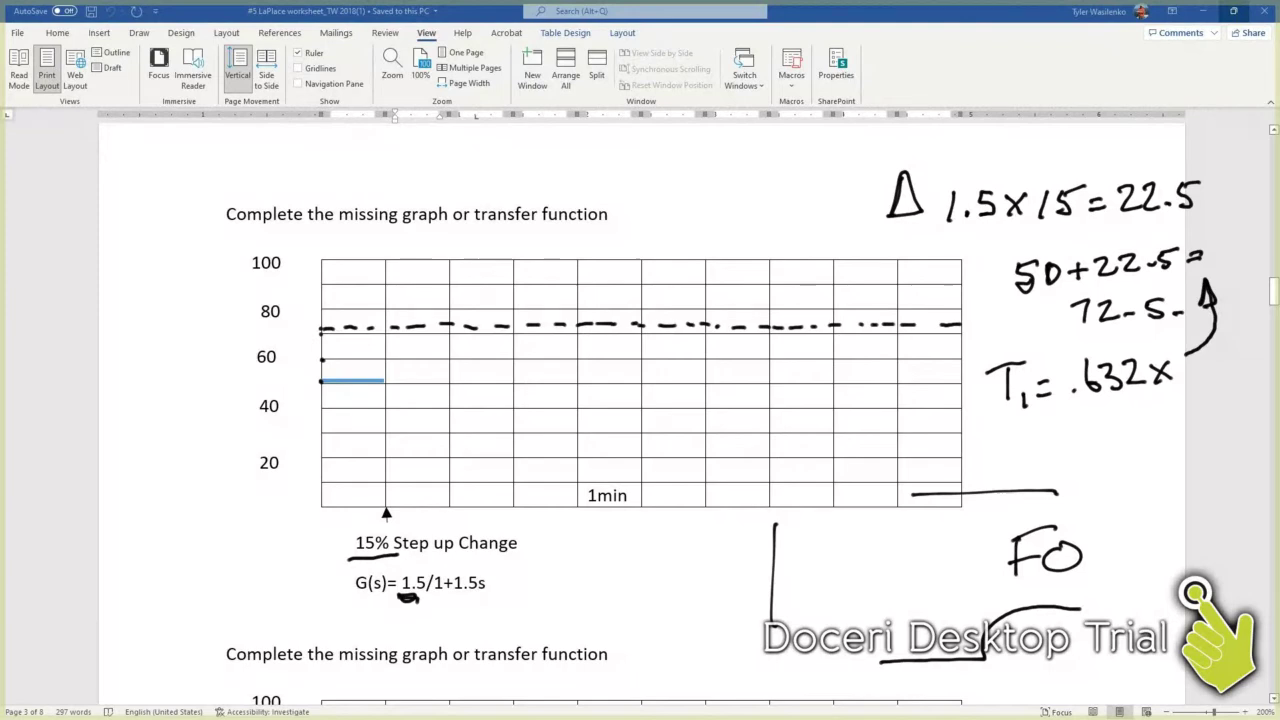
drag(1066, 434, 1086, 434)
mouse_move(1066, 447)
mouse_down()
mouse_move(1107, 454)
mouse_move(1120, 428)
mouse_move(1136, 432)
mouse_move(1132, 450)
mouse_move(1212, 432)
mouse_move(1210, 395)
mouse_move(1222, 427)
mouse_move(1237, 414)
mouse_up()
click(1149, 448)
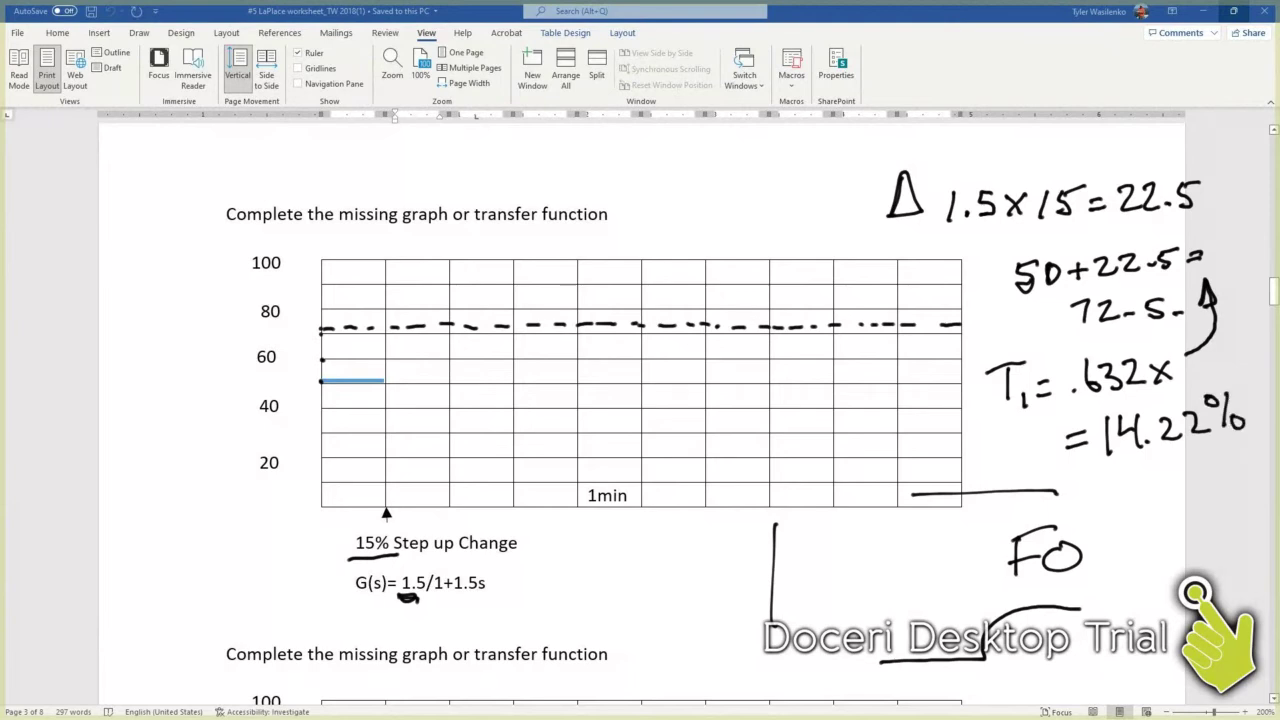
Dot a level on the left axis and add 50 under 14.22% to get 64.22.
click(320, 347)
mouse_move(1120, 464)
mouse_down()
mouse_move(1118, 488)
mouse_move(1146, 460)
mouse_up()
drag(1152, 462, 1150, 464)
mouse_move(1118, 510)
mouse_down()
mouse_move(1170, 488)
mouse_move(1134, 540)
mouse_move(1140, 530)
mouse_up()
mouse_move(1150, 514)
mouse_down()
mouse_move(1166, 542)
mouse_move(1233, 515)
mouse_up()
click(1175, 529)
mouse_move(1146, 562)
mouse_down()
mouse_move(1205, 540)
mouse_move(1170, 596)
mouse_move(1188, 570)
mouse_up()
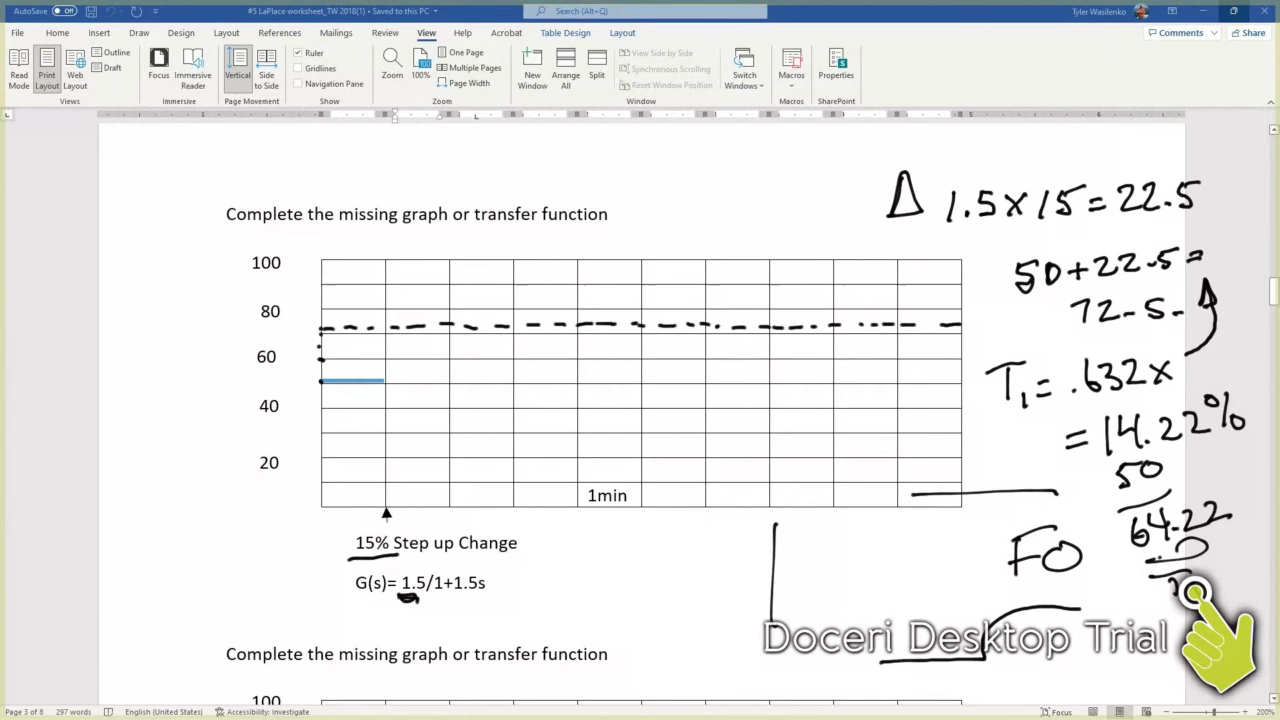
Underline 1.5s, draw a dotted time-constant line at 64.22, and sketch the curve rising to 72.5.
drag(456, 598, 484, 591)
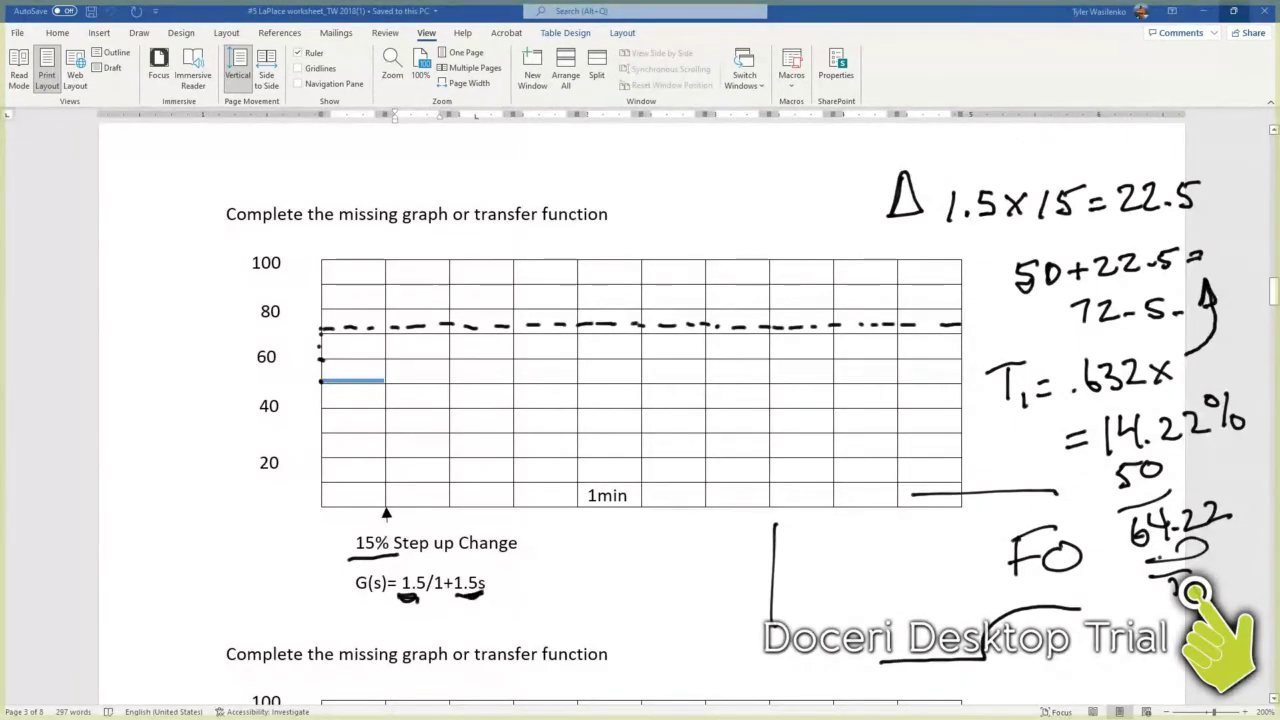
drag(480, 505, 479, 376)
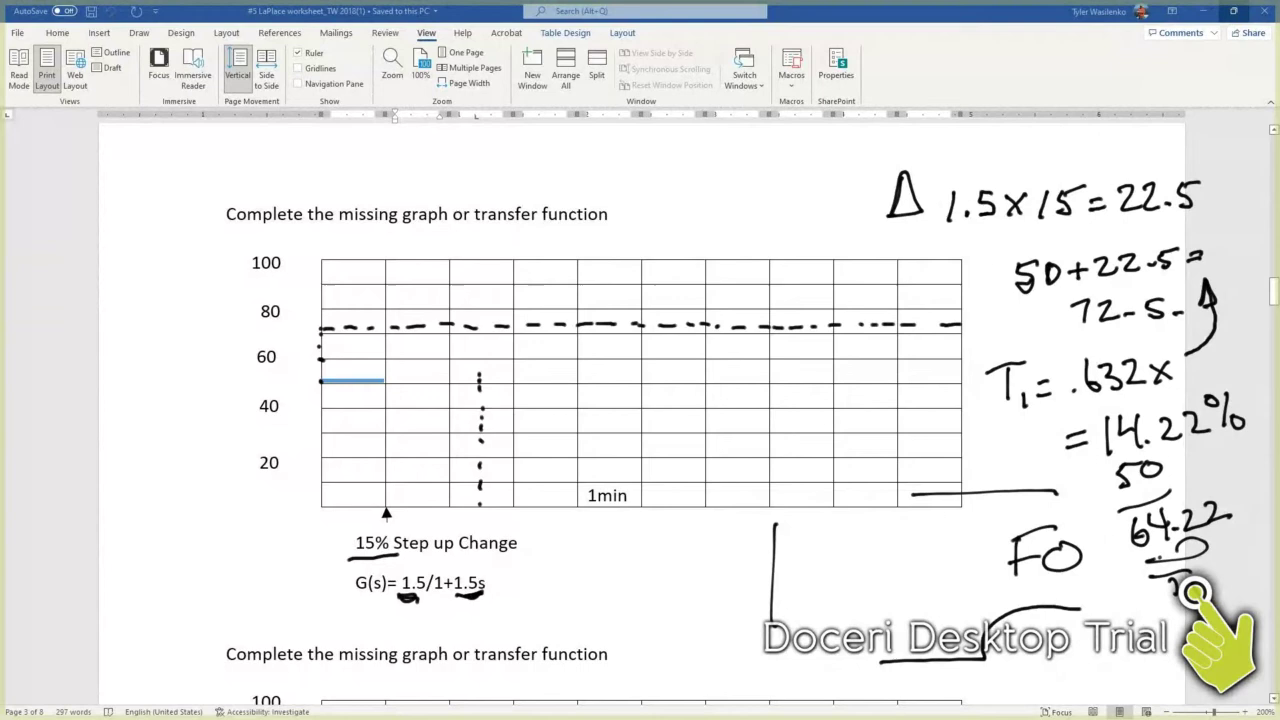
drag(1066, 478, 1088, 460)
drag(1058, 462, 1092, 468)
drag(480, 343, 483, 354)
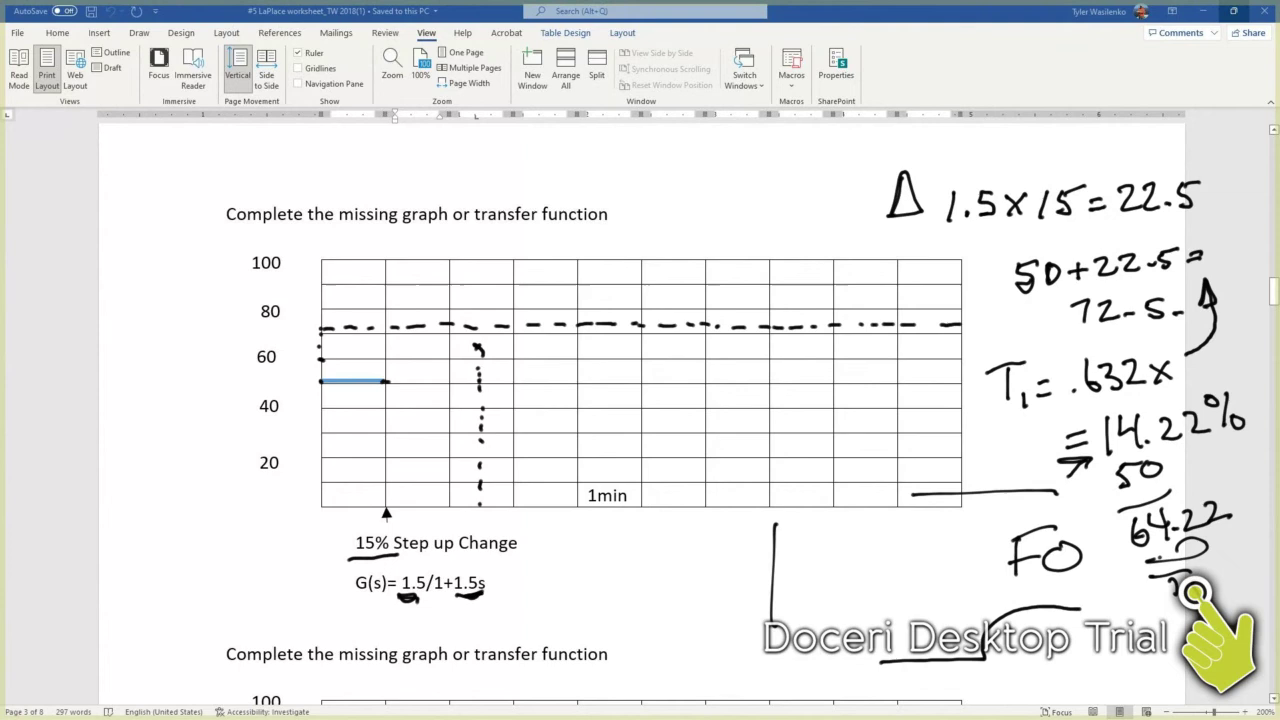
mouse_move(386, 380)
mouse_down()
mouse_move(448, 350)
mouse_move(572, 329)
mouse_move(908, 324)
mouse_up()
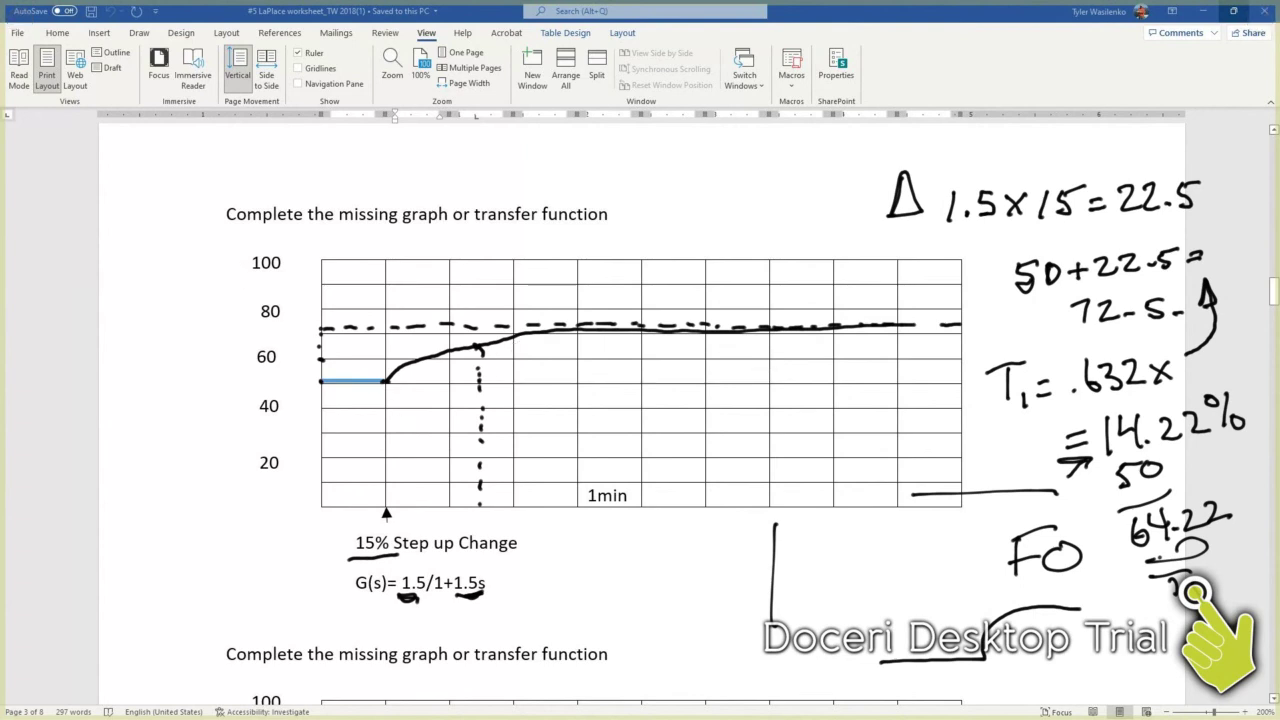
Clear the ink, scroll to page 4's 10% step-up graph, and resume annotating.
key(Escape)
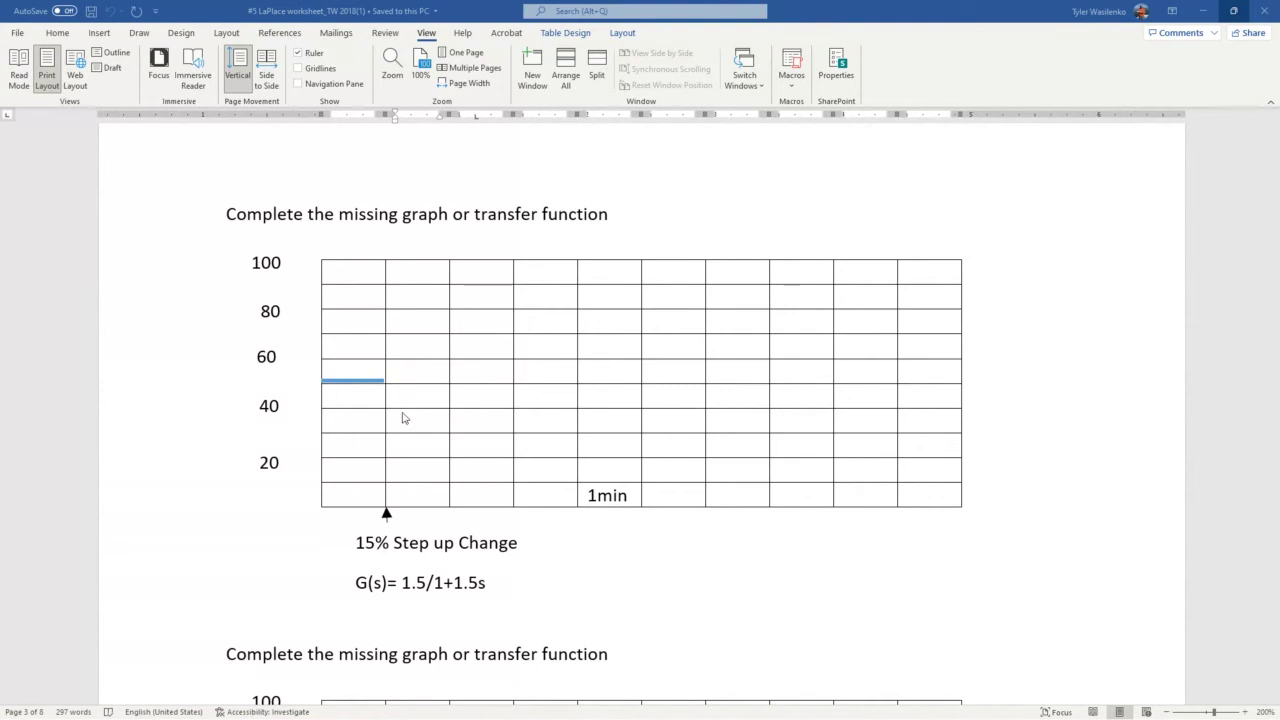
scroll(455, 383, down, 4)
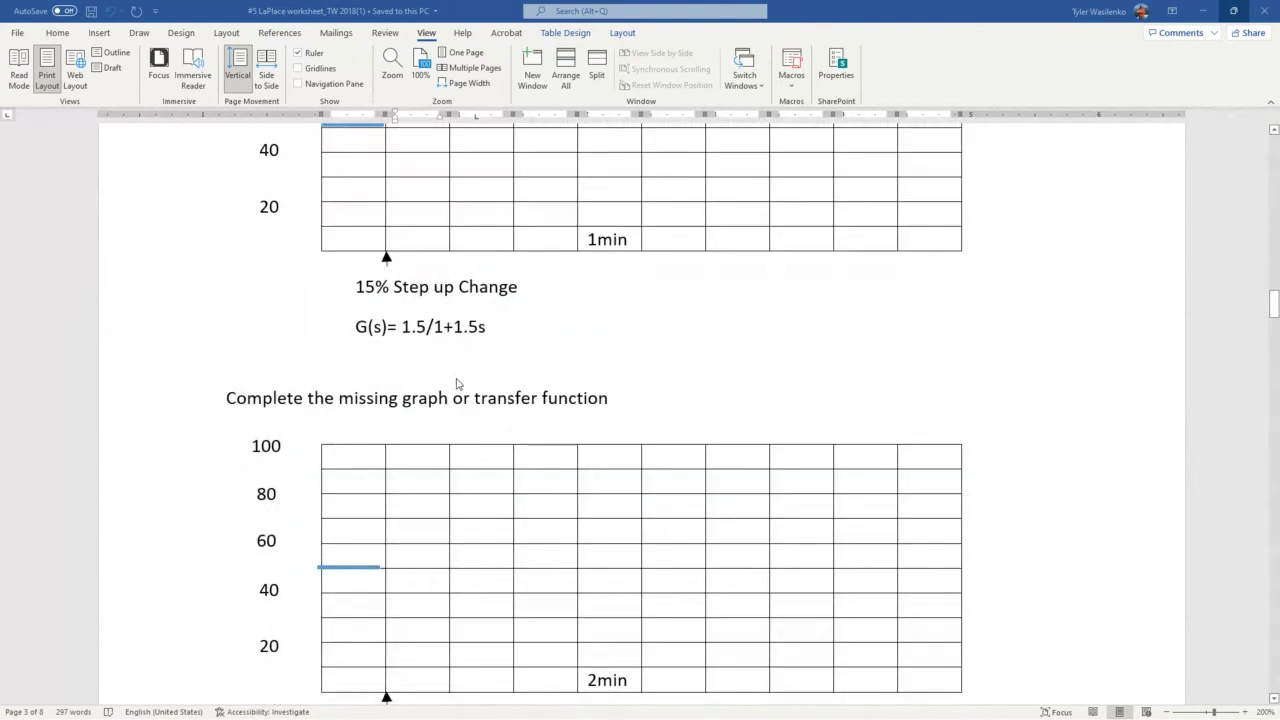
scroll(455, 383, down, 3)
scroll(457, 385, down, 4)
scroll(458, 385, down, 12)
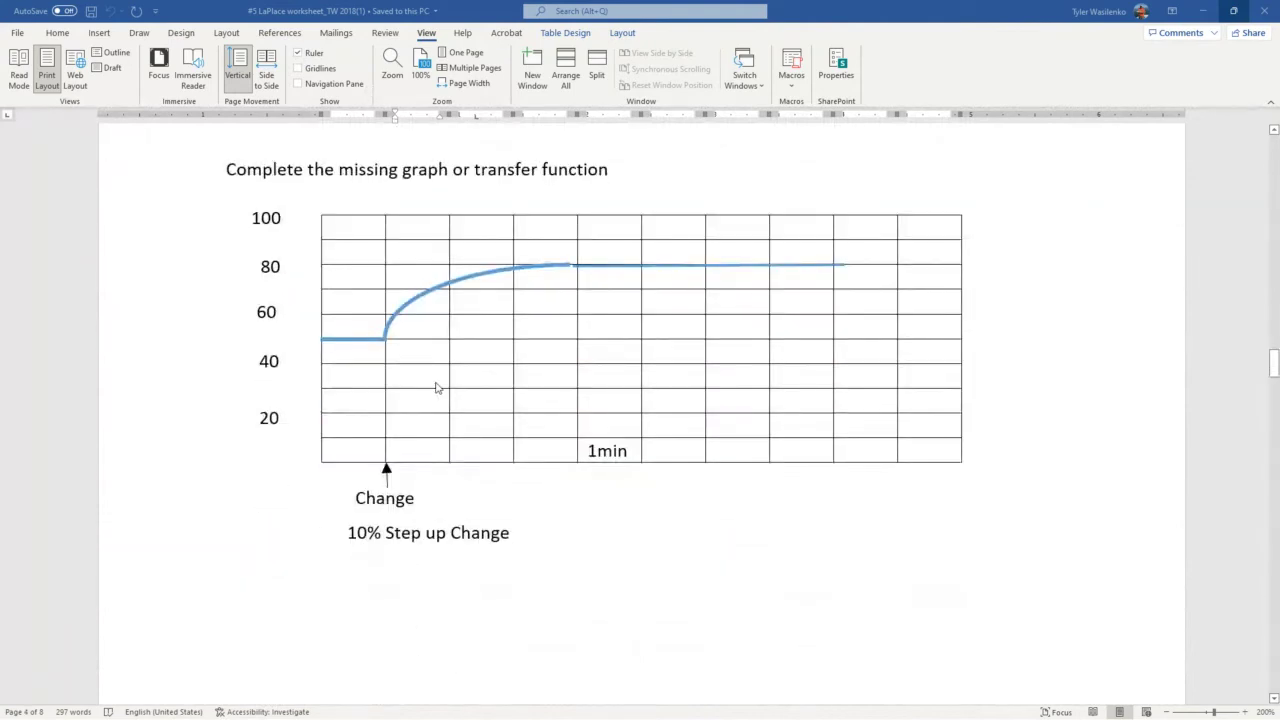
key(ctrl+shift+a)
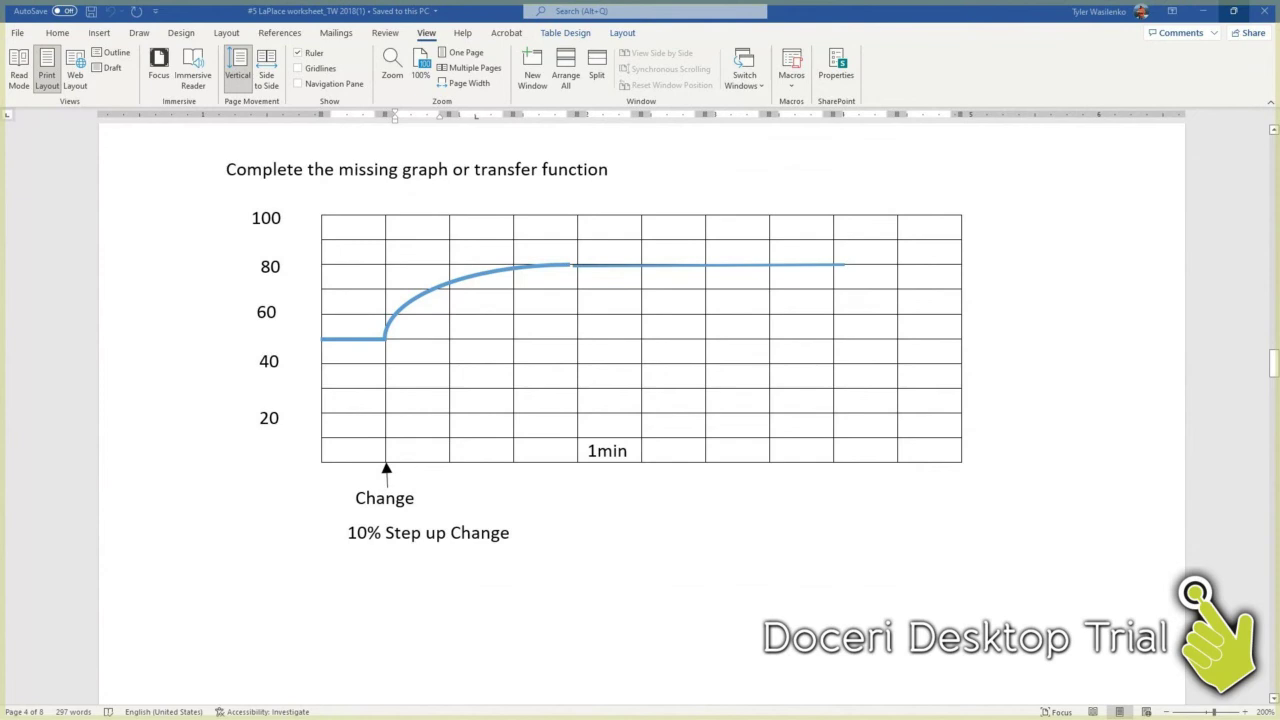
Write Fo and the first-order form K/(1+T₁s) with an arrow pointing to K.
mouse_move(1012, 247)
mouse_down()
mouse_move(1011, 279)
mouse_move(1043, 238)
mouse_move(1027, 260)
mouse_up()
mouse_move(1046, 256)
mouse_down()
mouse_move(1052, 273)
mouse_move(1046, 258)
mouse_up()
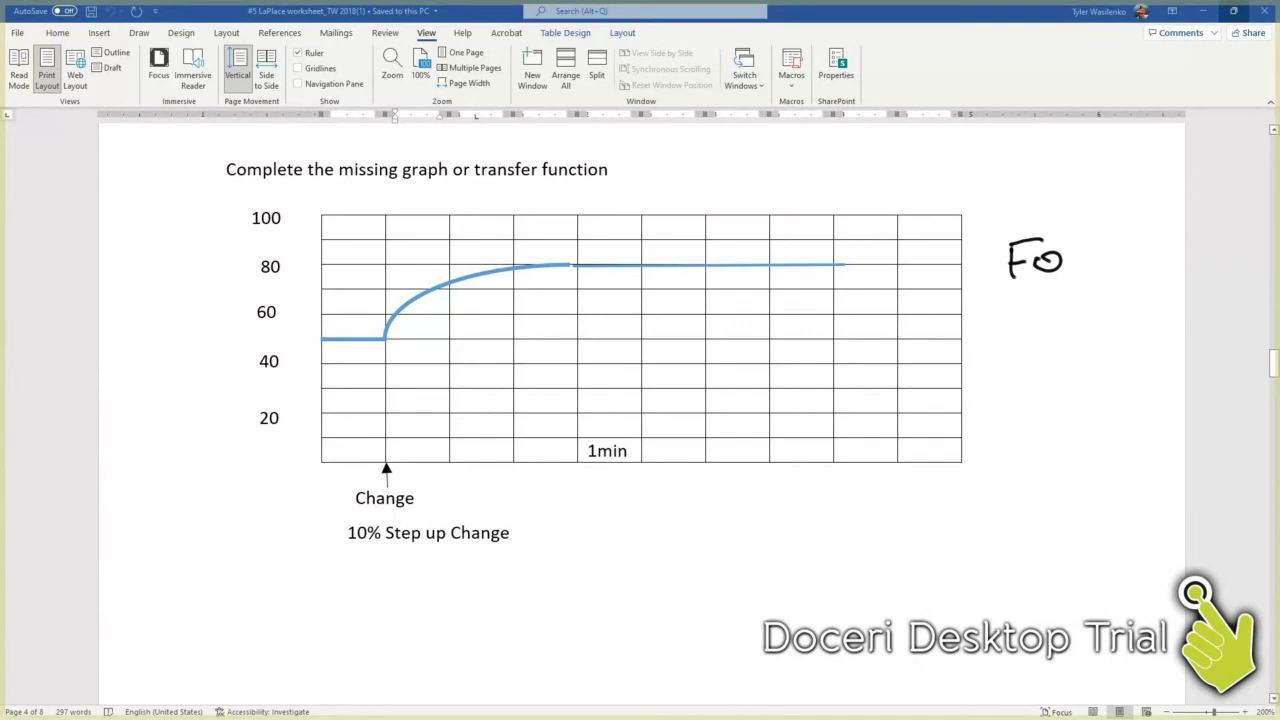
mouse_move(1061, 311)
mouse_down()
mouse_move(1054, 331)
mouse_move(1083, 338)
mouse_up()
mouse_move(1025, 370)
mouse_down()
mouse_move(1023, 400)
mouse_move(1058, 384)
mouse_up()
mouse_move(1071, 363)
mouse_down()
mouse_move(1068, 392)
mouse_move(1086, 359)
mouse_move(1090, 403)
mouse_move(1125, 382)
mouse_move(1108, 391)
mouse_up()
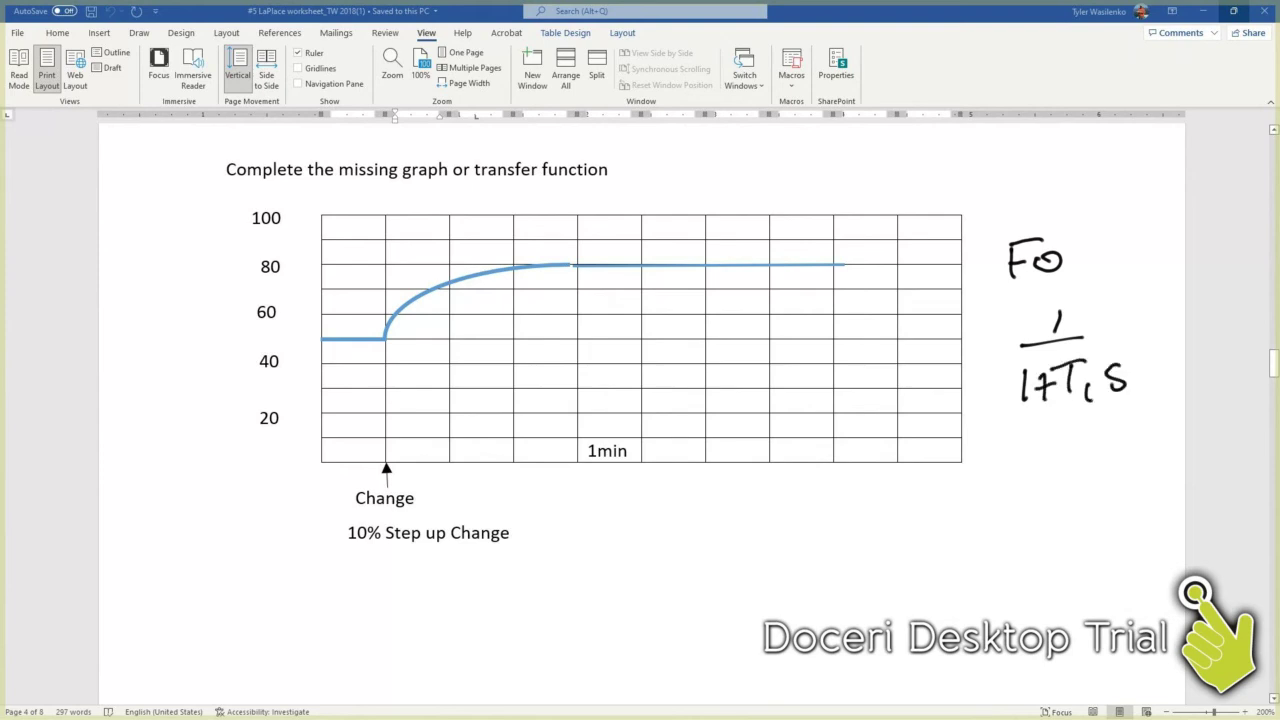
mouse_move(1079, 305)
mouse_down()
mouse_move(1062, 321)
mouse_move(1077, 335)
mouse_up()
mouse_move(1087, 311)
mouse_down()
mouse_move(1103, 306)
mouse_move(1105, 324)
mouse_move(1123, 302)
mouse_up()
Write K = Δo/Δi and mark the output's start and final level 80 on the graph.
mouse_move(1154, 246)
mouse_down()
mouse_move(1164, 270)
mouse_move(1178, 249)
mouse_up()
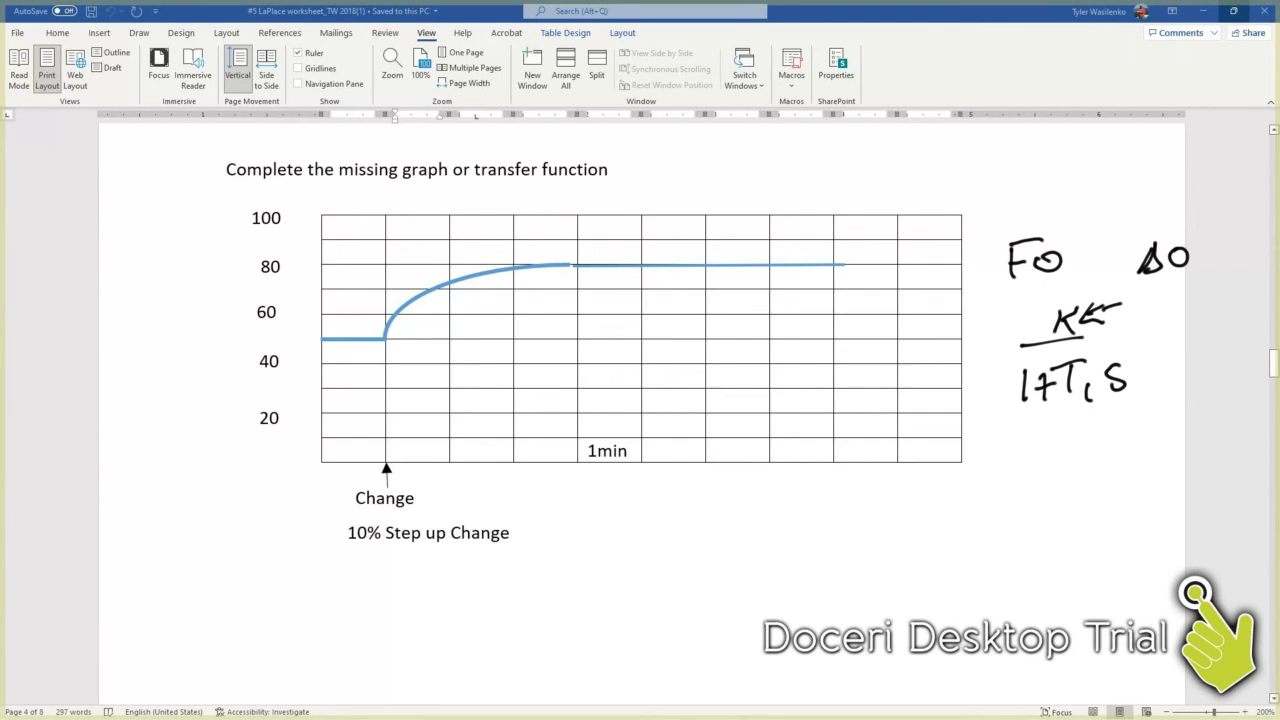
mouse_move(1138, 282)
mouse_down()
mouse_move(1200, 278)
mouse_move(1142, 324)
mouse_move(1183, 320)
mouse_move(1200, 299)
mouse_move(1198, 319)
mouse_up()
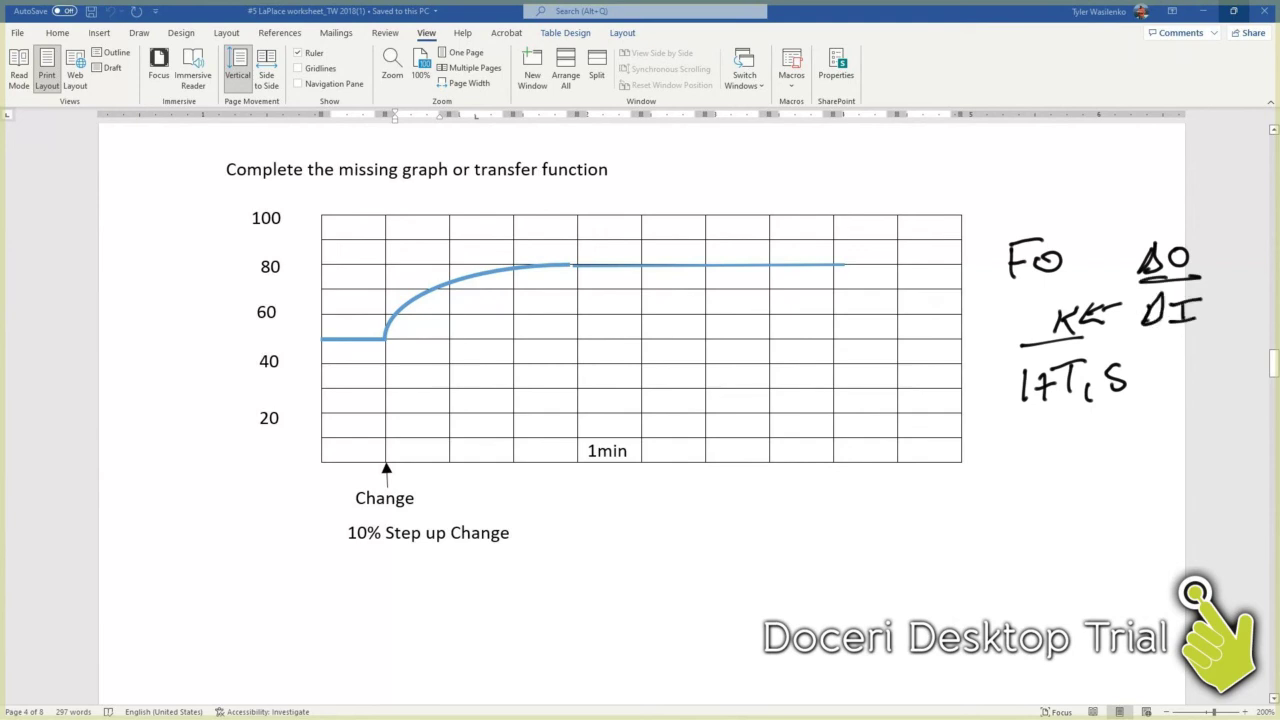
drag(826, 263, 860, 263)
mouse_move(832, 339)
mouse_down()
mouse_move(862, 339)
mouse_move(864, 292)
mouse_move(875, 313)
mouse_move(884, 296)
mouse_move(888, 318)
mouse_move(904, 316)
mouse_up()
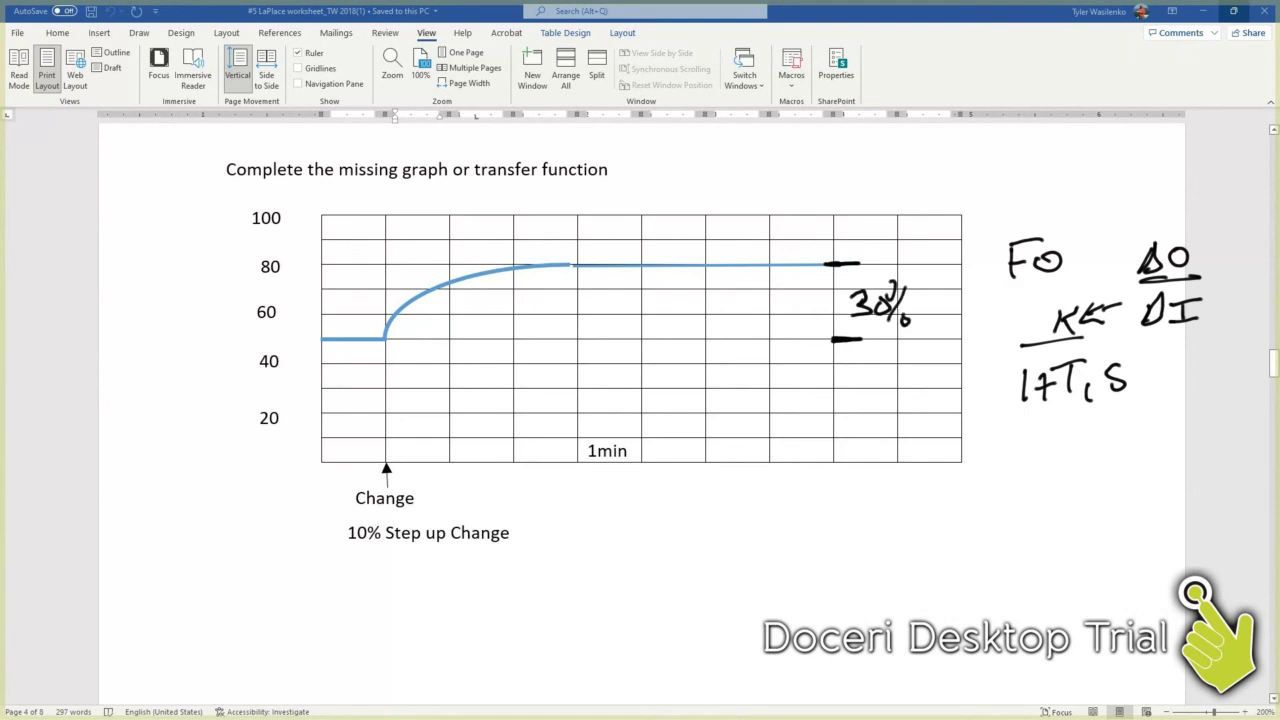
Underline 10%, write 30/10 = K=3, and begin the transfer function 3/(1+ below the graph.
drag(340, 546, 382, 550)
mouse_move(968, 480)
mouse_down()
mouse_move(985, 486)
mouse_move(972, 511)
mouse_move(997, 484)
mouse_move(988, 515)
mouse_move(1018, 511)
mouse_move(981, 553)
mouse_move(1046, 501)
mouse_move(1091, 514)
mouse_move(1107, 491)
mouse_move(1121, 495)
mouse_move(1118, 514)
mouse_up()
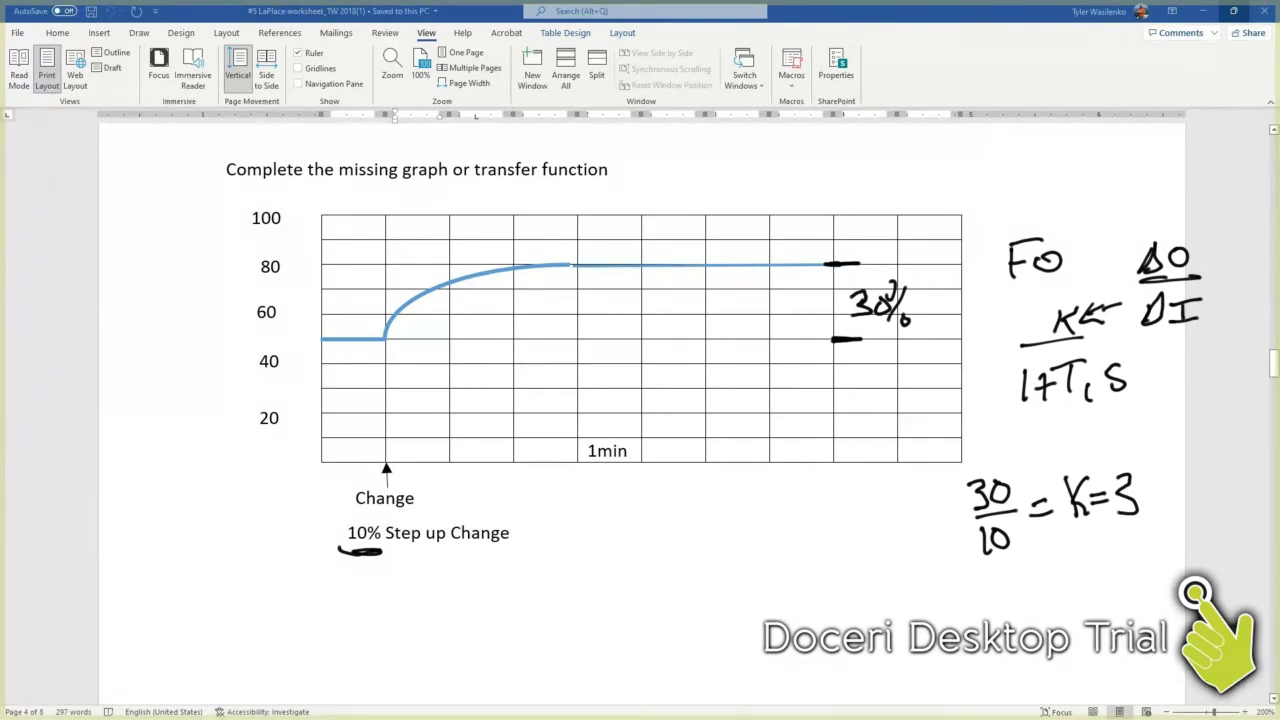
mouse_move(685, 478)
mouse_down()
mouse_move(686, 509)
mouse_move(778, 508)
mouse_up()
mouse_move(641, 537)
mouse_down()
mouse_move(643, 575)
mouse_move(680, 559)
mouse_up()
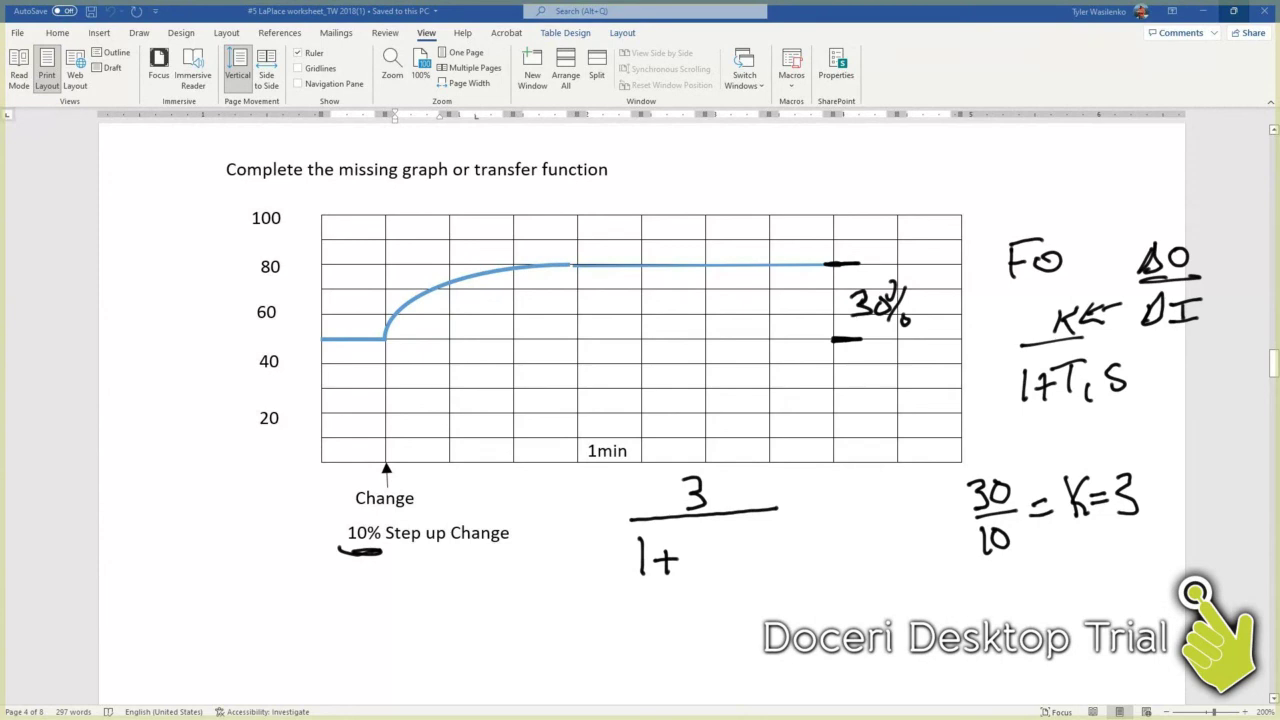
Work out .632 of the 30% change as 18.96 and underline the result.
mouse_move(877, 400)
mouse_down()
mouse_move(880, 342)
mouse_move(893, 362)
mouse_up()
click(846, 442)
mouse_move(874, 408)
mouse_down()
mouse_move(866, 432)
mouse_move(927, 432)
mouse_up()
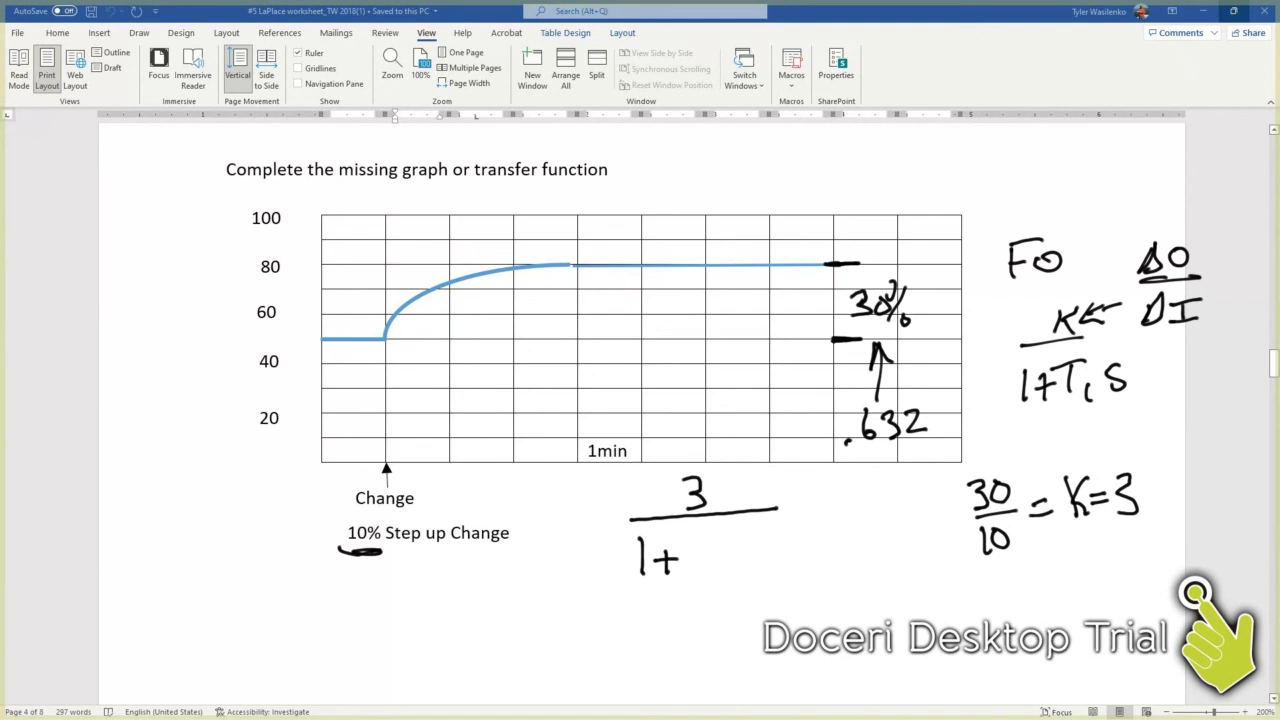
mouse_move(857, 462)
mouse_down()
mouse_move(858, 491)
mouse_move(886, 458)
mouse_move(914, 458)
mouse_move(910, 482)
mouse_move(930, 472)
mouse_up()
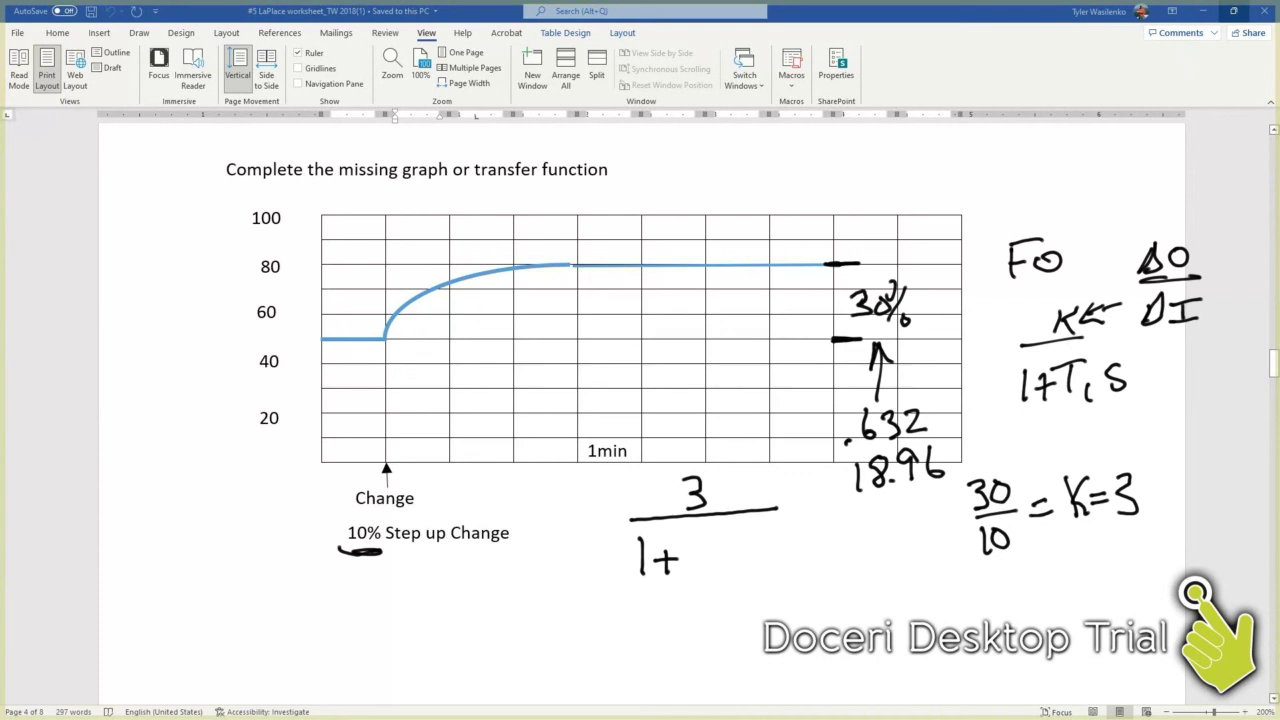
drag(864, 506, 934, 489)
Draw dotted guides from the 63.2% level to the curve to mark T₁.
drag(360, 297, 368, 296)
drag(371, 296, 418, 294)
mouse_move(427, 292)
mouse_down()
mouse_move(437, 306)
mouse_move(424, 281)
mouse_move(436, 274)
mouse_move(431, 344)
mouse_move(384, 370)
mouse_move(384, 354)
mouse_move(430, 368)
mouse_move(397, 393)
mouse_move(411, 376)
mouse_move(411, 399)
mouse_up()
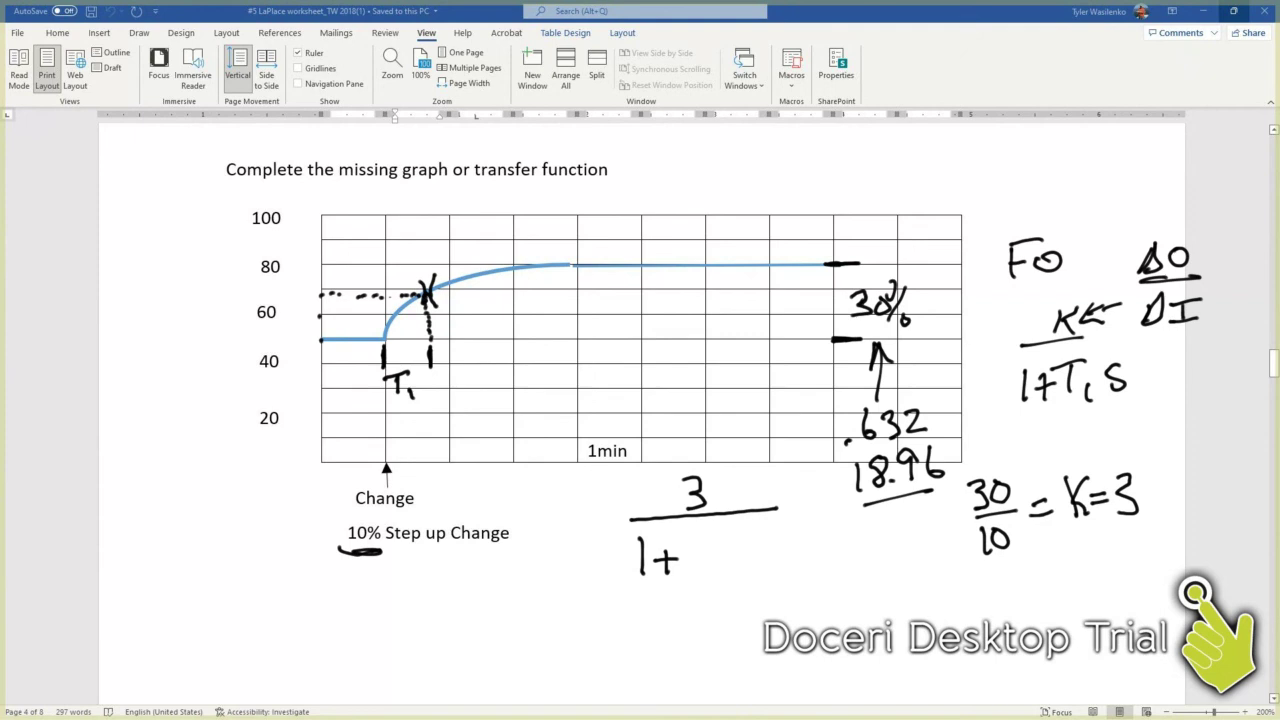
Finish the denominator so the transfer function reads 3/(1+.75s), then toggle annotation off.
click(700, 560)
mouse_move(702, 534)
mouse_down()
mouse_move(721, 533)
mouse_move(716, 562)
mouse_move(732, 547)
mouse_move(728, 560)
mouse_move(770, 558)
mouse_move(758, 566)
mouse_up()
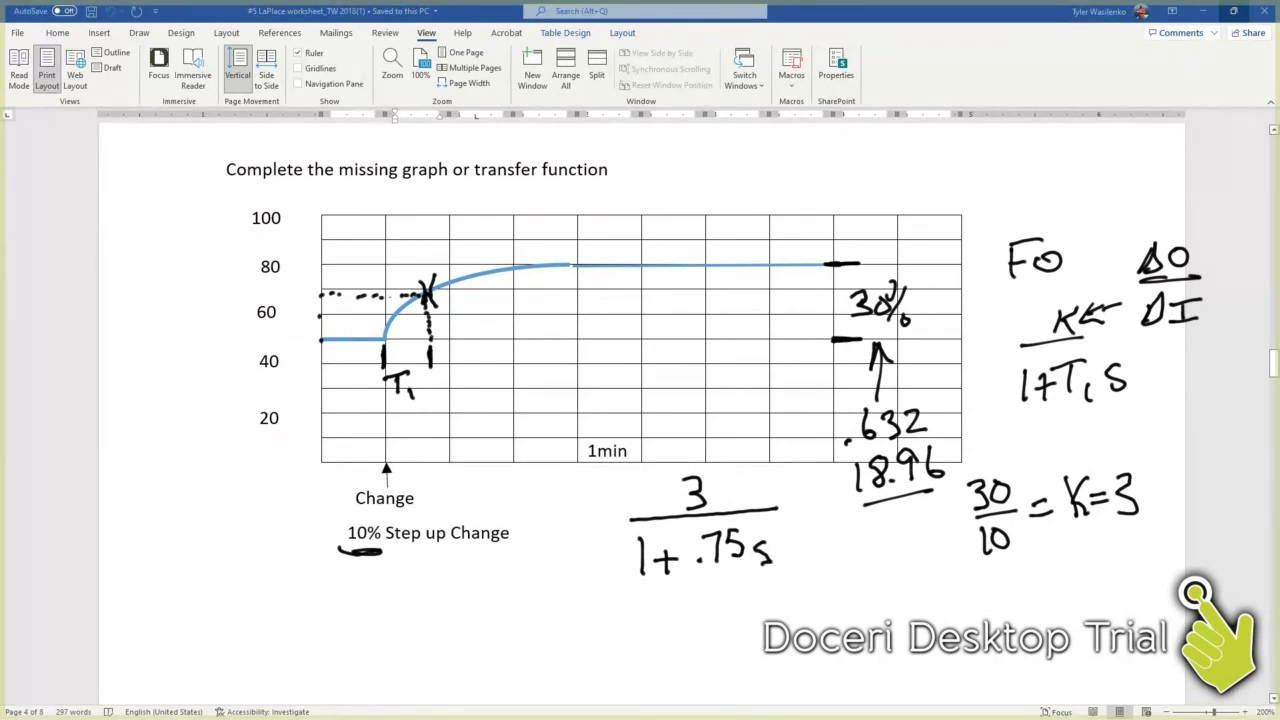
key(ctrl+shift+a)
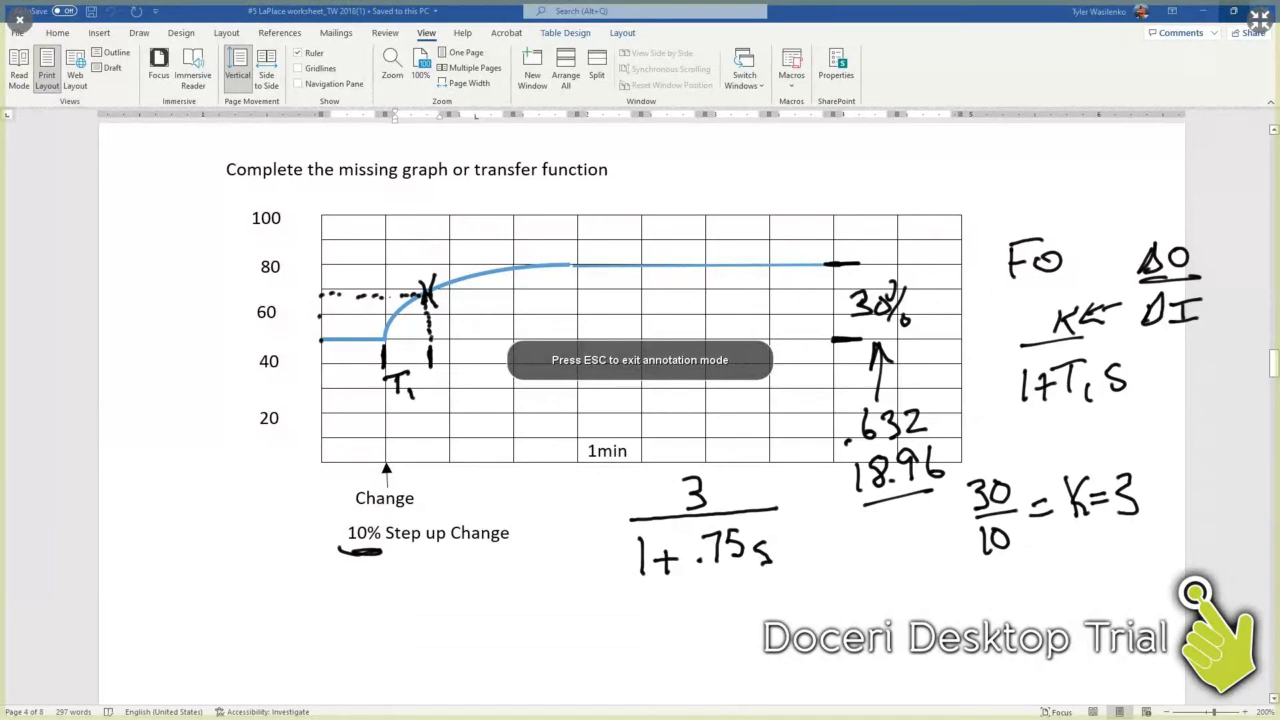